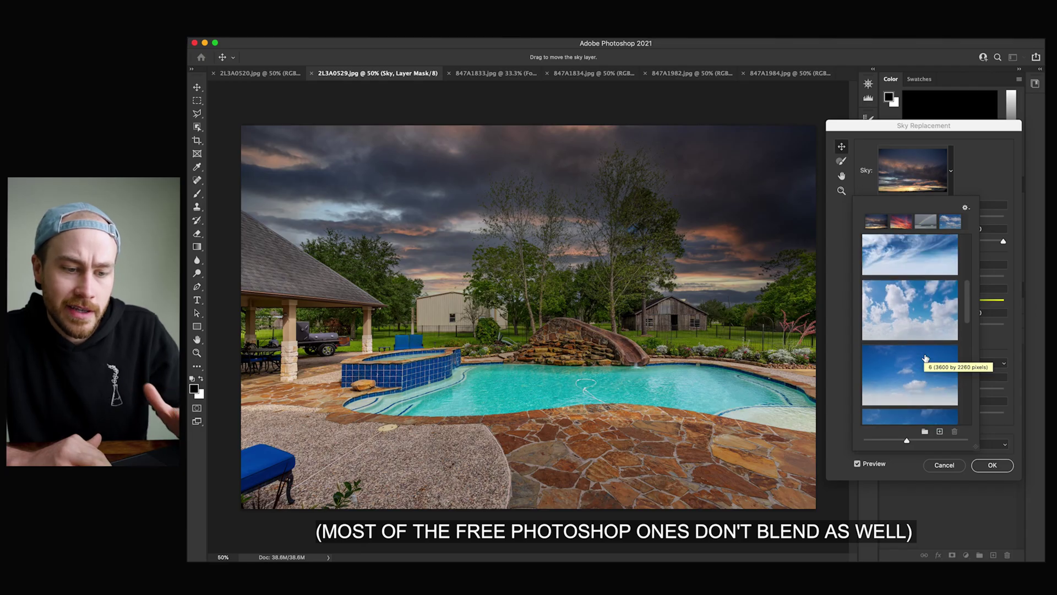
Step: Try the deep blue sky presets with scattered clouds on the pool photo, including skies 6 and 8
{"action": "scroll", "coordinate": [925, 358], "scroll_direction": "up", "scroll_amount": 5}
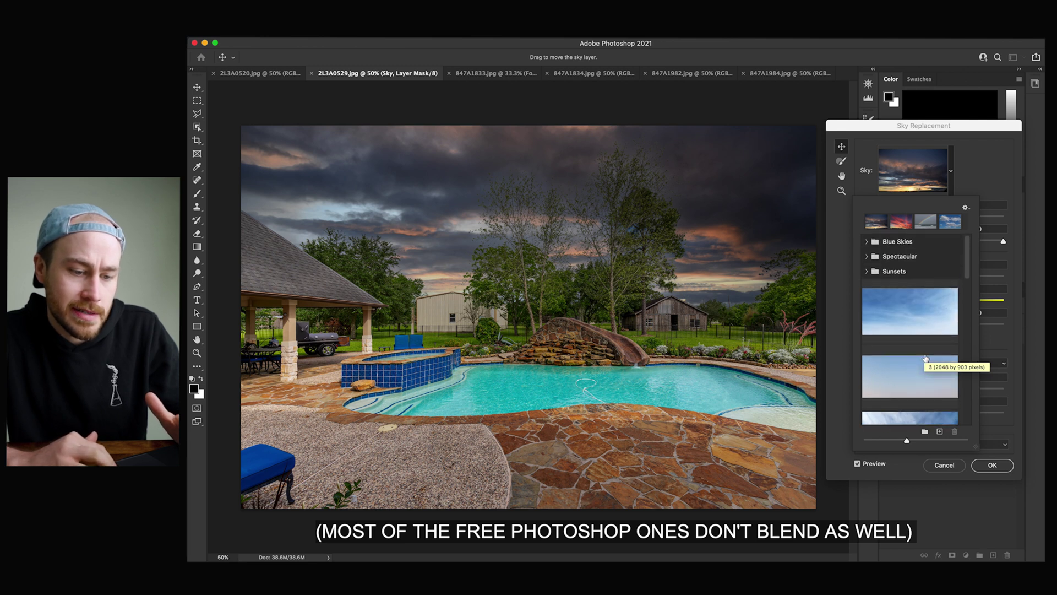
{"action": "scroll", "coordinate": [916, 325], "scroll_direction": "down", "scroll_amount": 4}
{"action": "scroll", "coordinate": [916, 322], "scroll_direction": "down", "scroll_amount": 4}
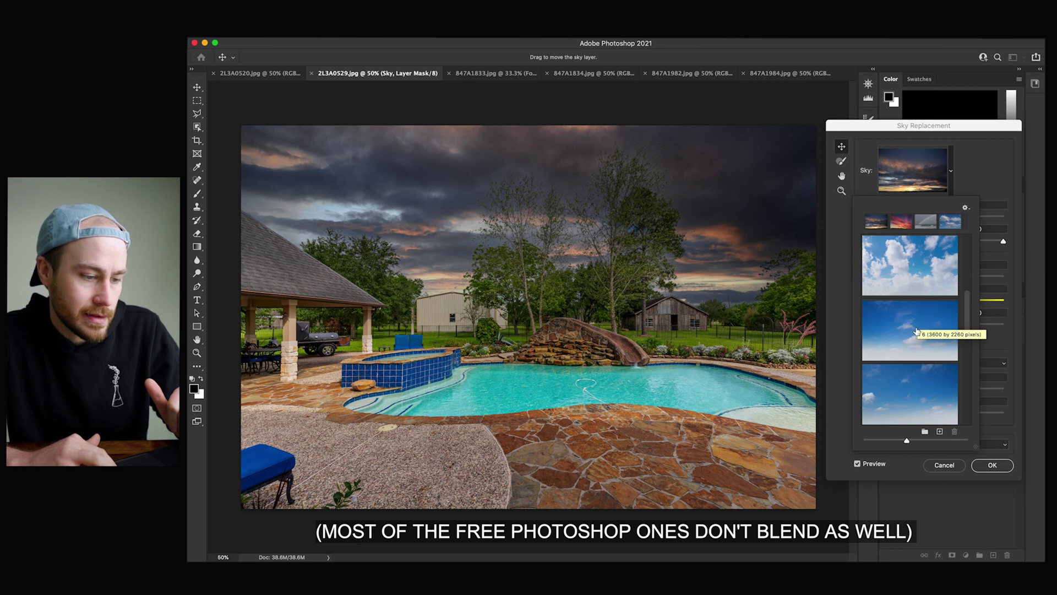
{"action": "left_click", "coordinate": [916, 330]}
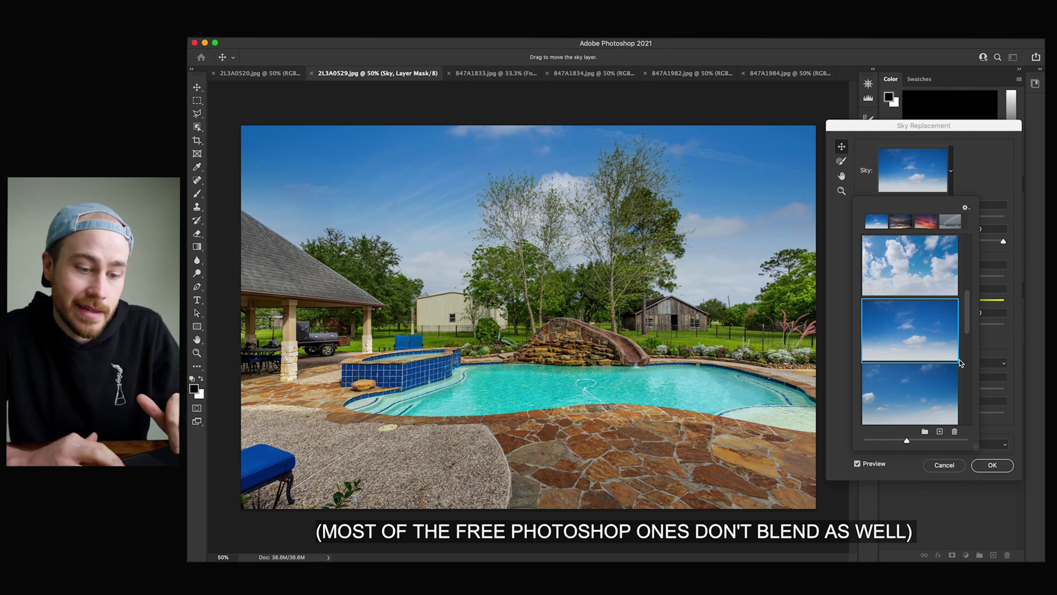
{"action": "left_click", "coordinate": [917, 392]}
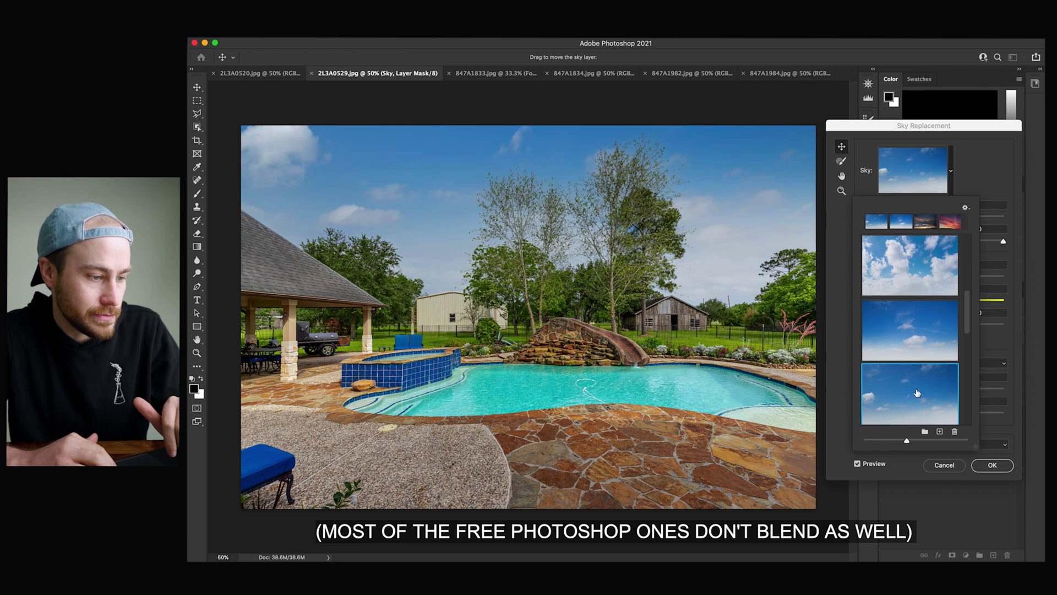
{"action": "scroll", "coordinate": [917, 390], "scroll_direction": "down", "scroll_amount": 1}
{"action": "scroll", "coordinate": [917, 389], "scroll_direction": "down", "scroll_amount": 3}
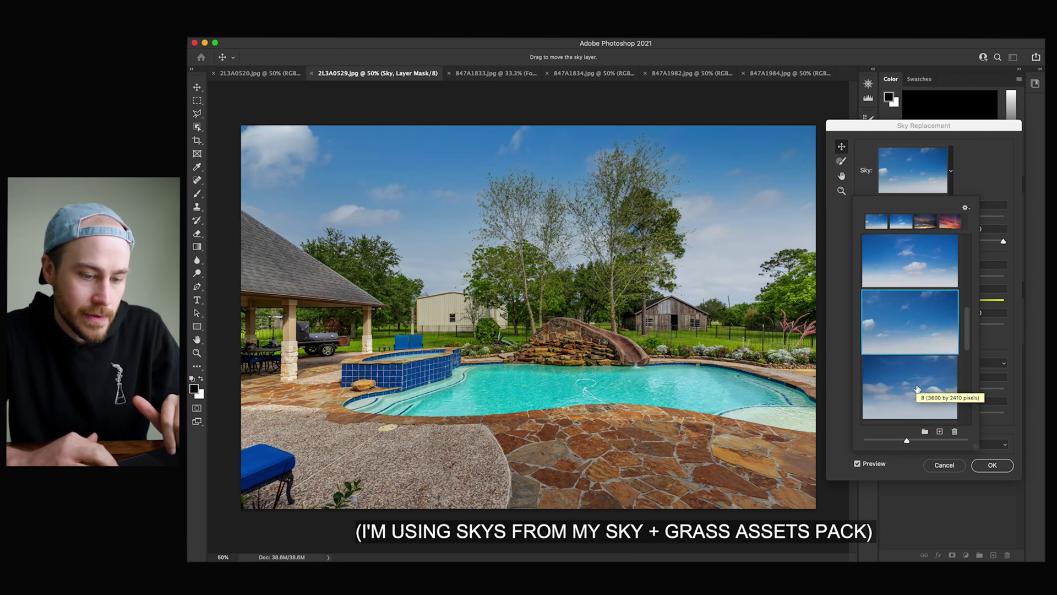
{"action": "left_click", "coordinate": [914, 396]}
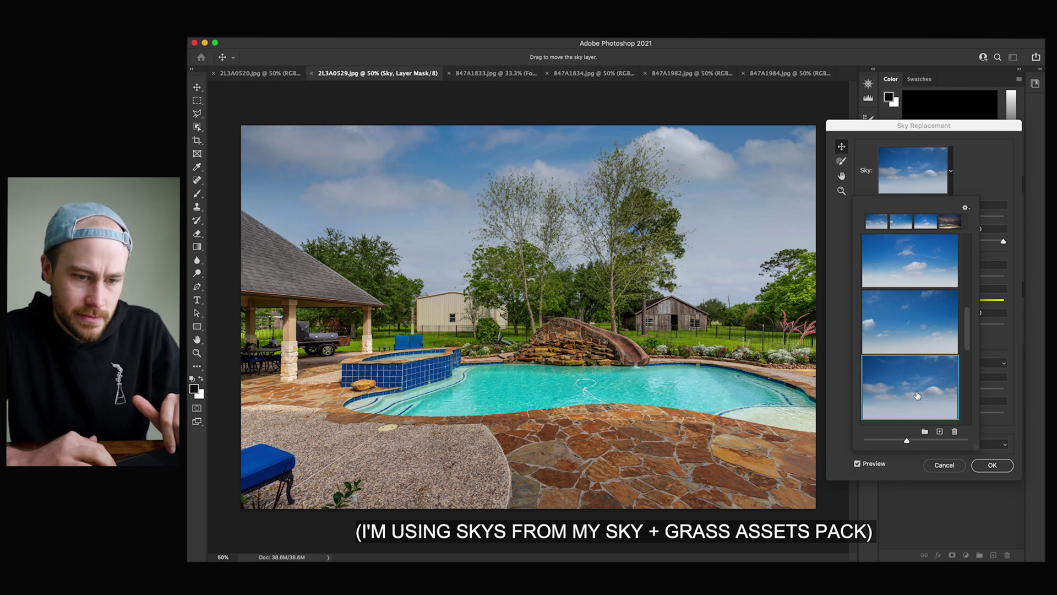
Step: Try the pale wispy blue sky preset and the deep blue one with small scattered clouds
{"action": "scroll", "coordinate": [917, 395], "scroll_direction": "up", "scroll_amount": 3}
{"action": "scroll", "coordinate": [915, 328], "scroll_direction": "up", "scroll_amount": 2}
{"action": "left_click", "coordinate": [913, 272]}
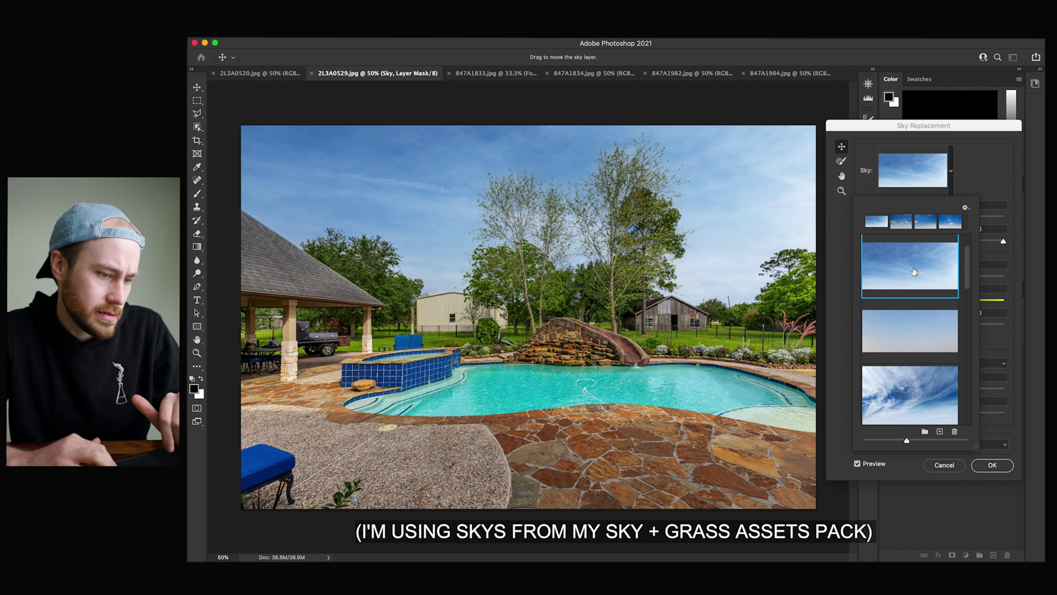
{"action": "scroll", "coordinate": [908, 329], "scroll_direction": "down", "scroll_amount": 2}
{"action": "scroll", "coordinate": [908, 328], "scroll_direction": "down", "scroll_amount": 3}
{"action": "left_click", "coordinate": [914, 371]}
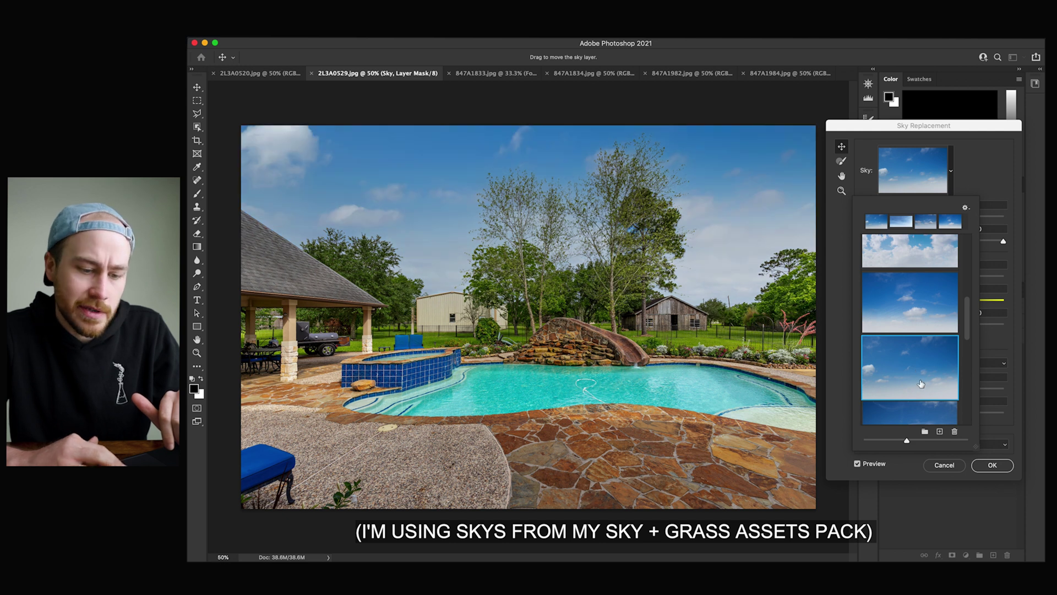
Step: Apply the deep blue sky with the low cloud bank, nudged slightly left and with sky brightness set to 12
{"action": "scroll", "coordinate": [916, 370], "scroll_direction": "down", "scroll_amount": 2}
{"action": "left_click", "coordinate": [919, 392]}
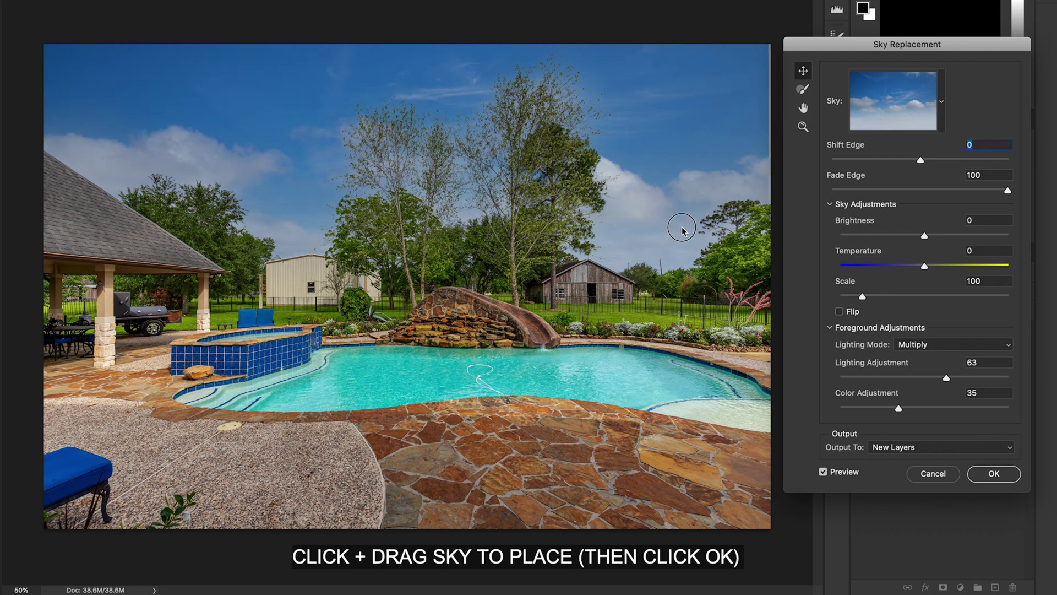
{"action": "left_click_drag", "start_coordinate": [682, 231], "coordinate": [670, 229]}
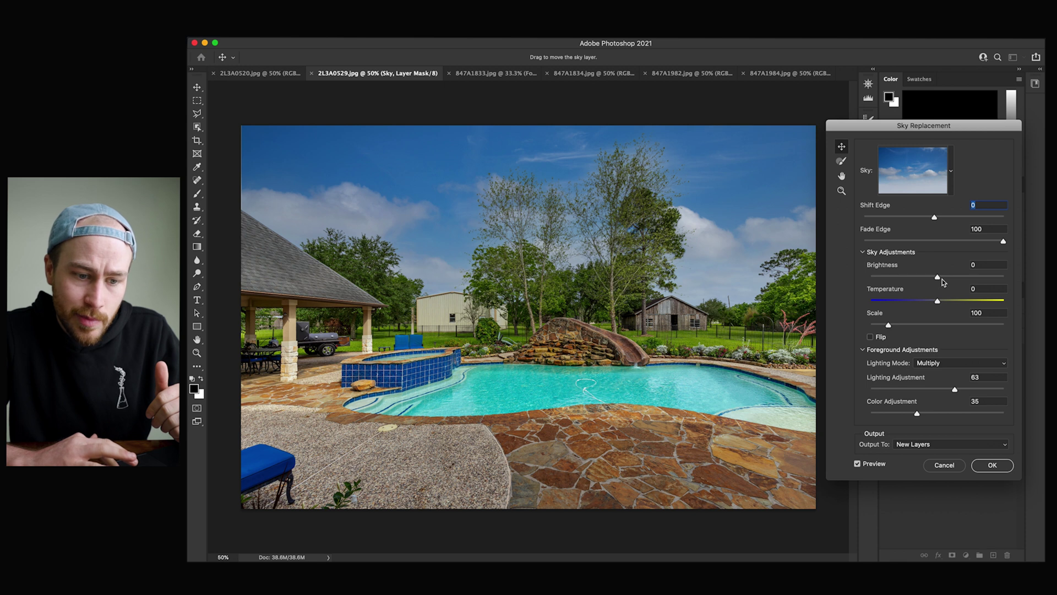
{"action": "left_click_drag", "start_coordinate": [938, 277], "coordinate": [945, 278]}
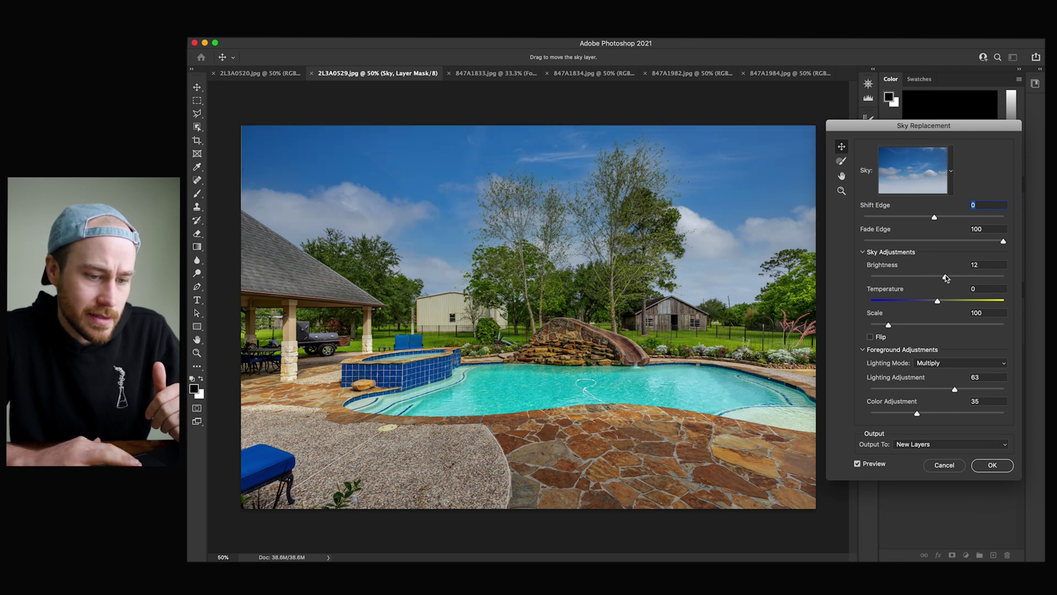
{"action": "left_click", "coordinate": [993, 466]}
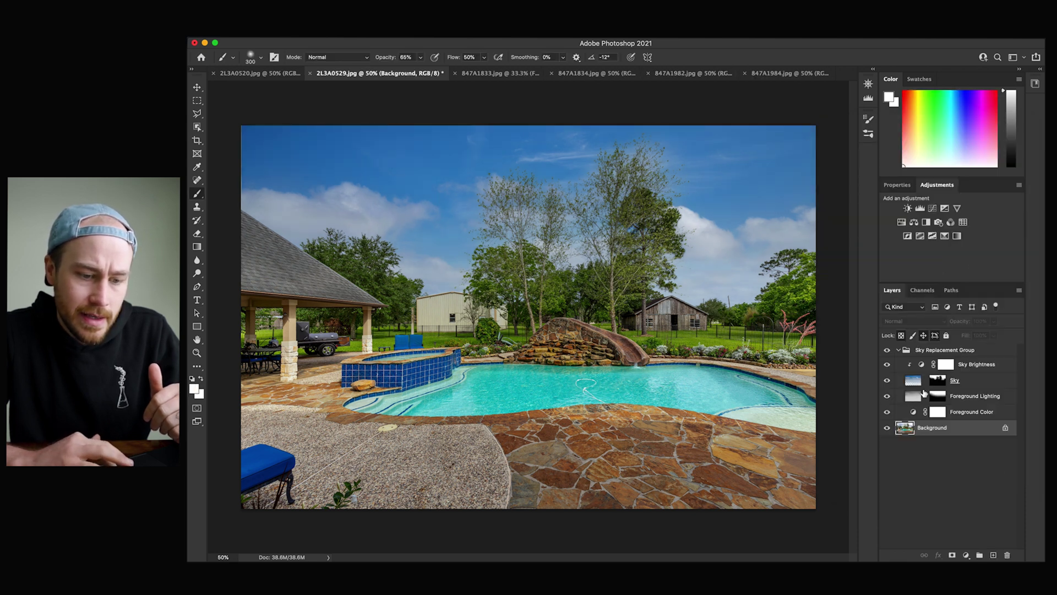
Step: Delete the Foreground Color layer with its mask, and compare the photo with and without the Foreground Lighting layer and the whole sky group
{"action": "left_click", "coordinate": [886, 397]}
{"action": "left_click", "coordinate": [887, 397]}
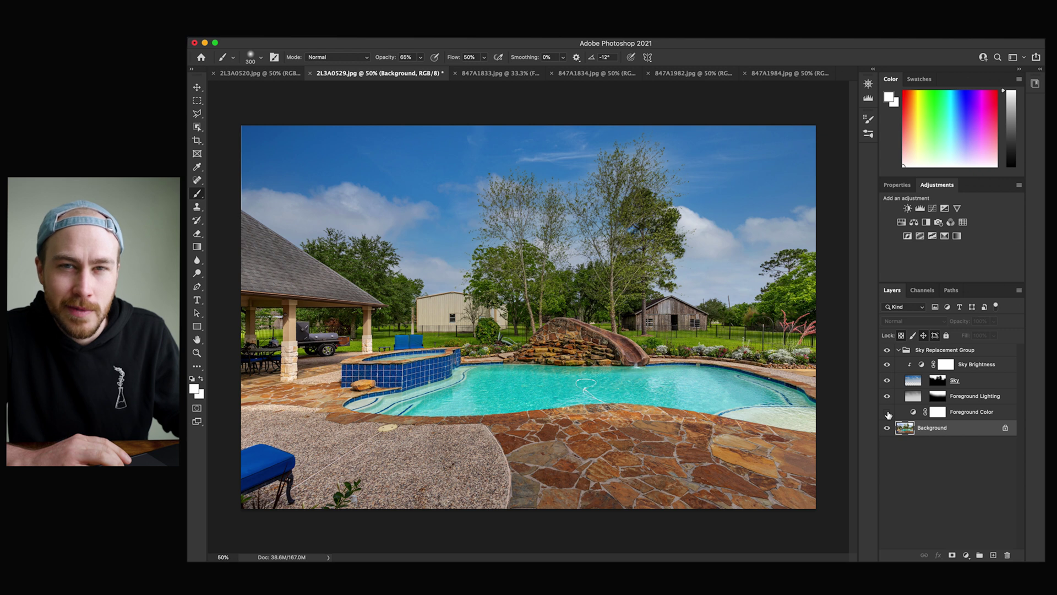
{"action": "left_click", "coordinate": [950, 414]}
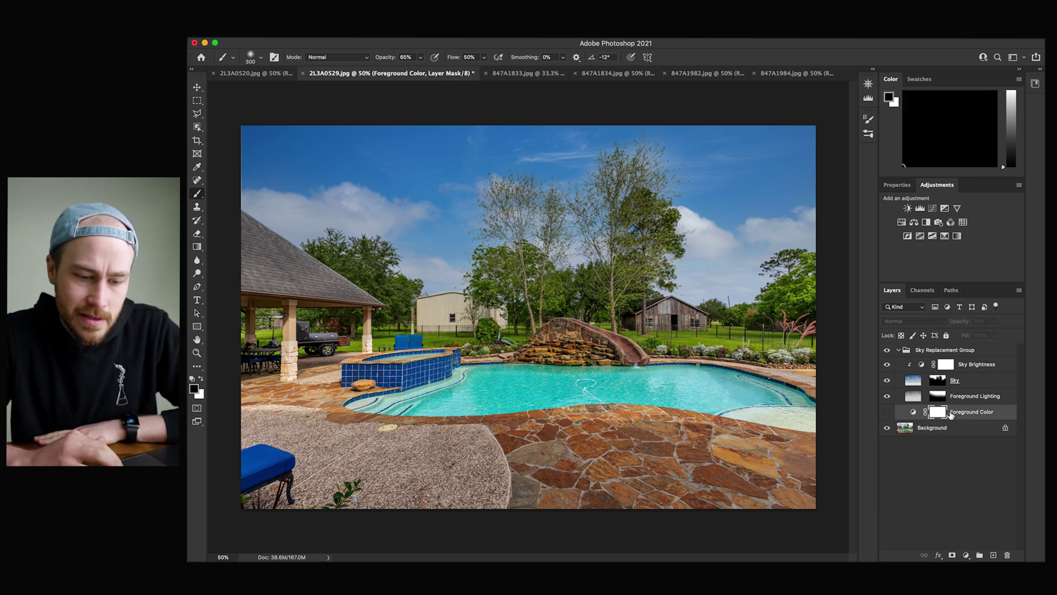
{"action": "key", "text": "BackSpace"}
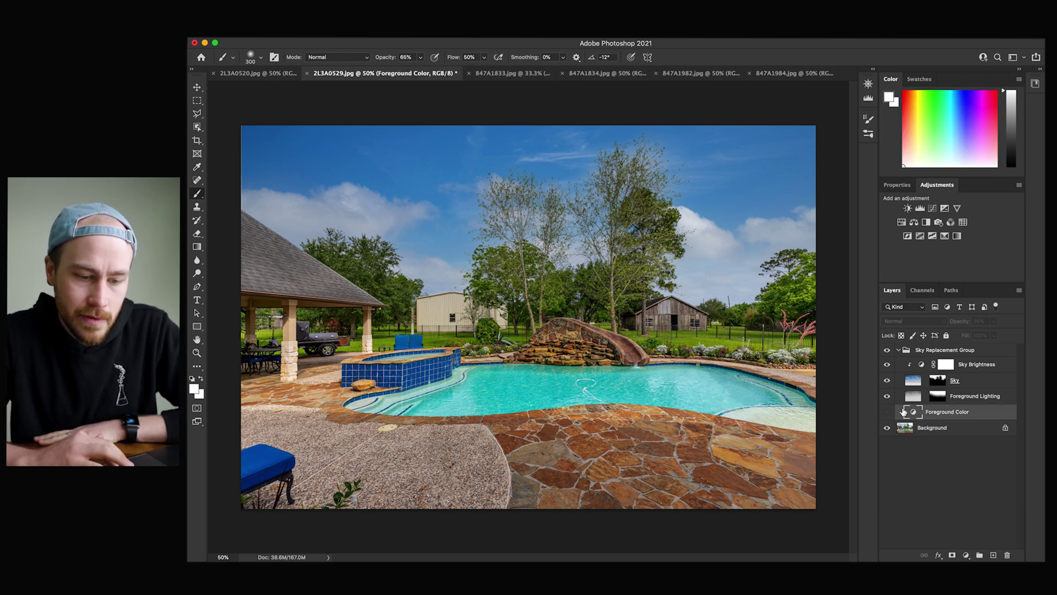
{"action": "key", "text": "BackSpace"}
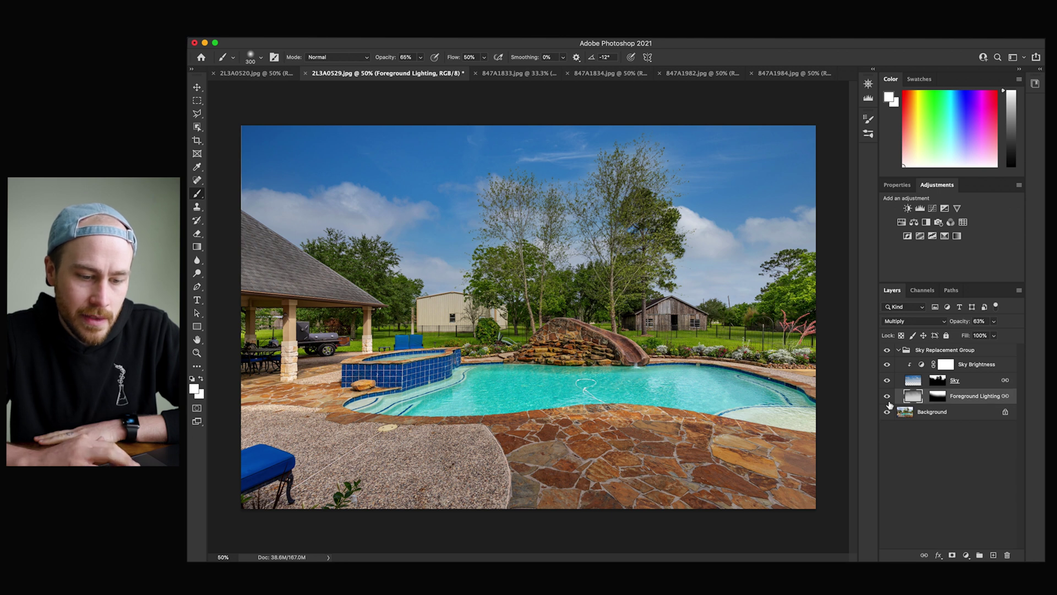
{"action": "left_click", "coordinate": [887, 350]}
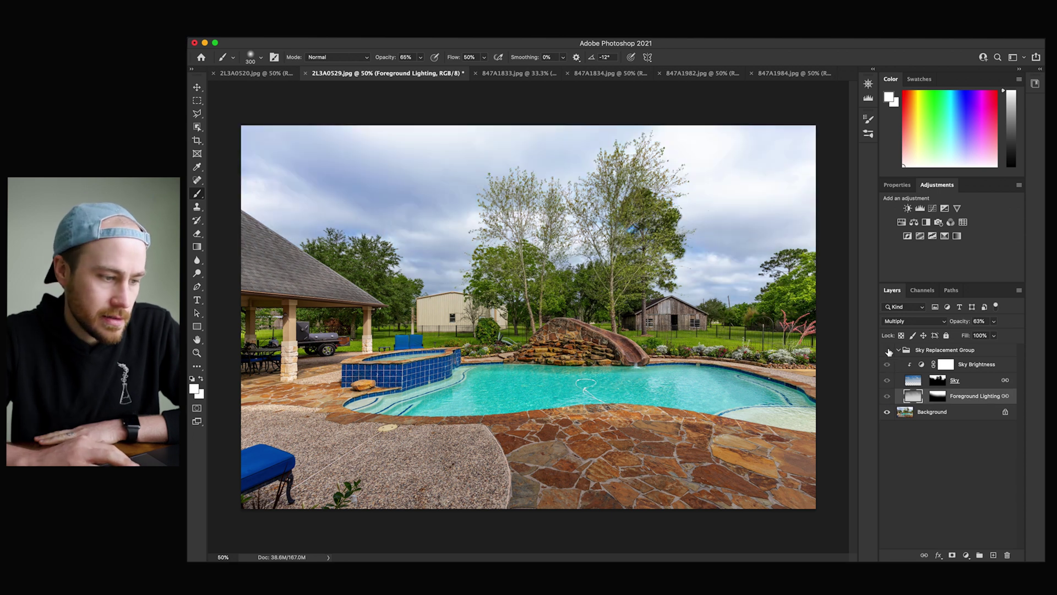
{"action": "left_click", "coordinate": [887, 350]}
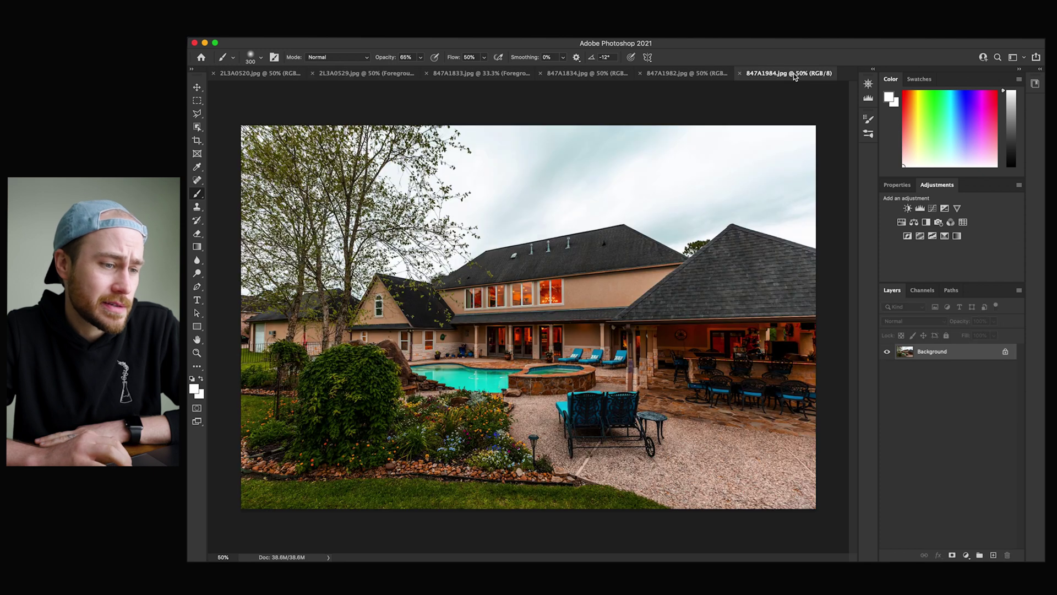
Step: Start Sky Replacement on the dusk house photo 847A1984.jpg and expand the Sunsets preset group
{"action": "left_click", "coordinate": [785, 74]}
{"action": "left_click", "coordinate": [688, 73]}
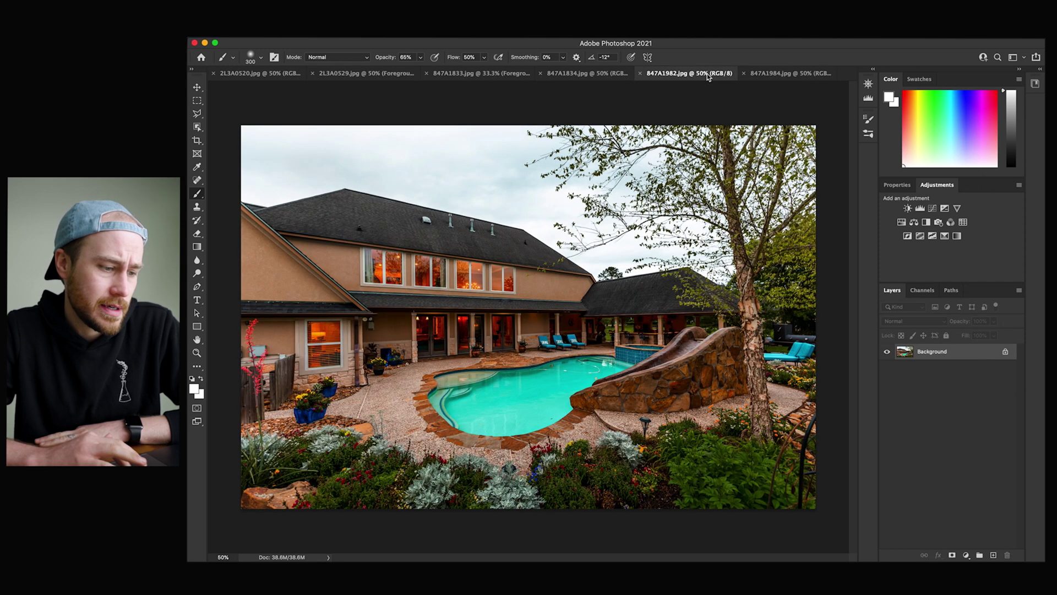
{"action": "left_click", "coordinate": [788, 74]}
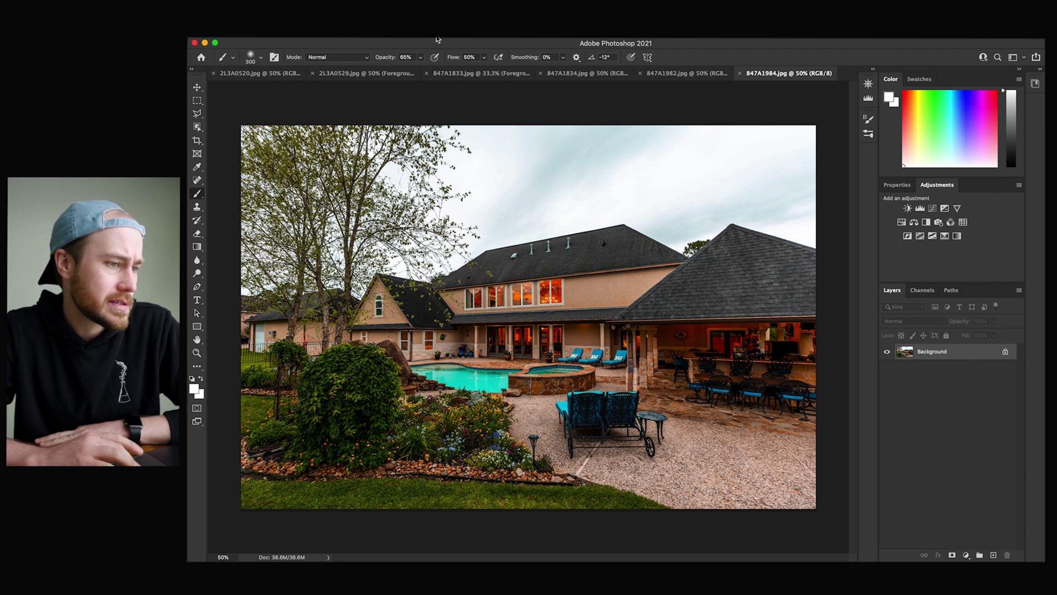
{"action": "left_click", "coordinate": [295, 30]}
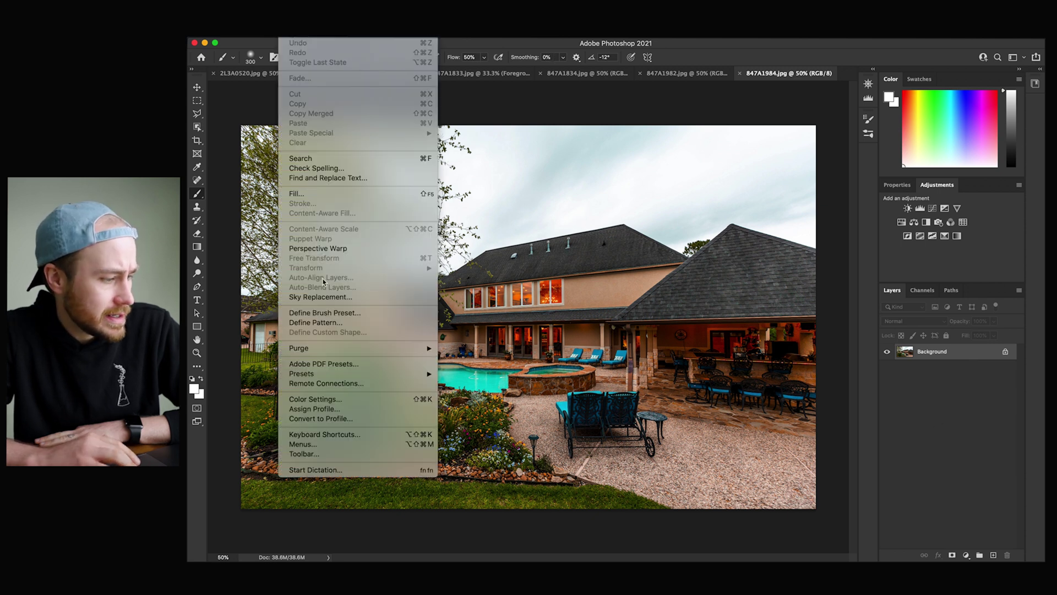
{"action": "left_click", "coordinate": [325, 297]}
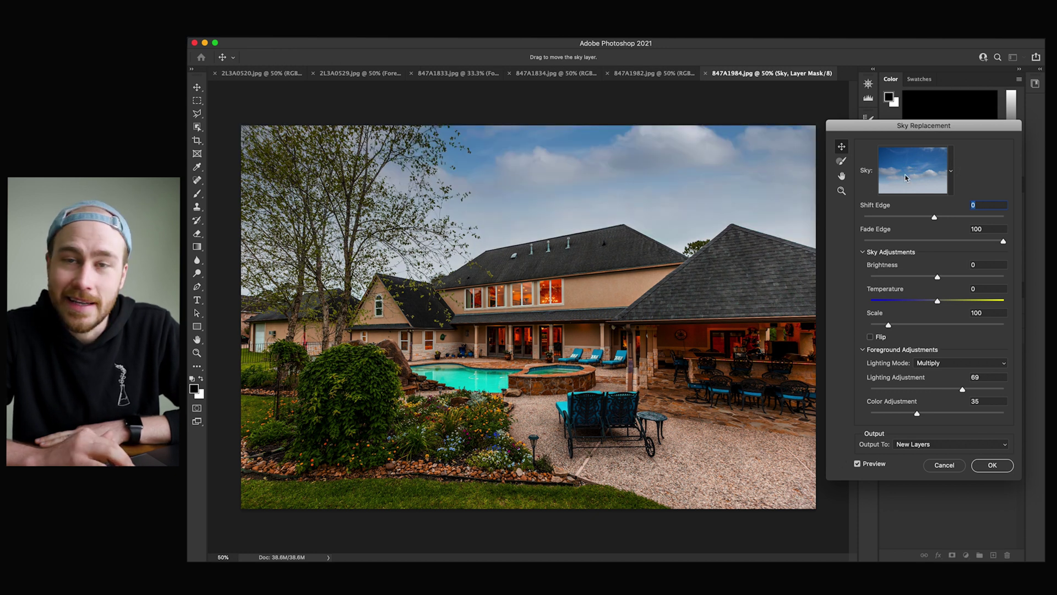
{"action": "left_click", "coordinate": [951, 171]}
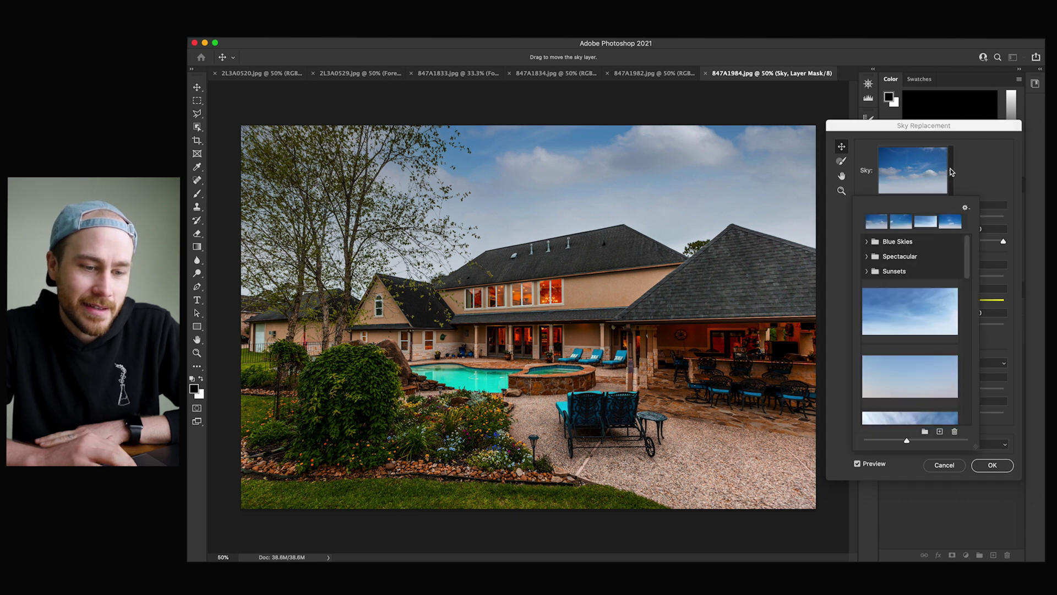
{"action": "left_click", "coordinate": [867, 271]}
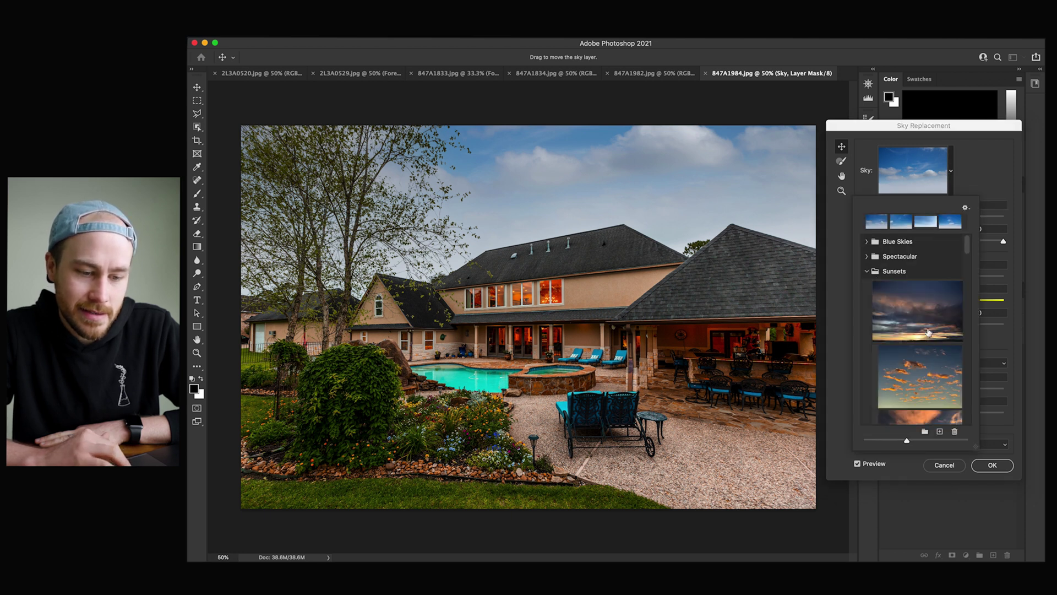
Step: Try the sunset preset with the orange sun low on the horizon and shift that sky upward behind the roofs
{"action": "scroll", "coordinate": [928, 332], "scroll_direction": "down", "scroll_amount": 8}
{"action": "scroll", "coordinate": [928, 332], "scroll_direction": "down", "scroll_amount": 1}
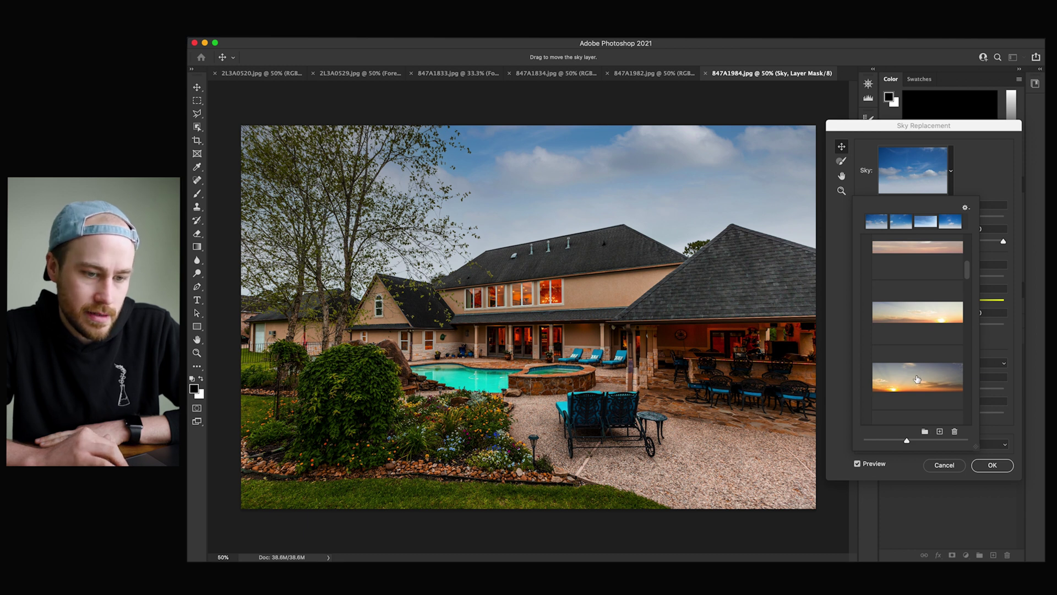
{"action": "left_click", "coordinate": [916, 379]}
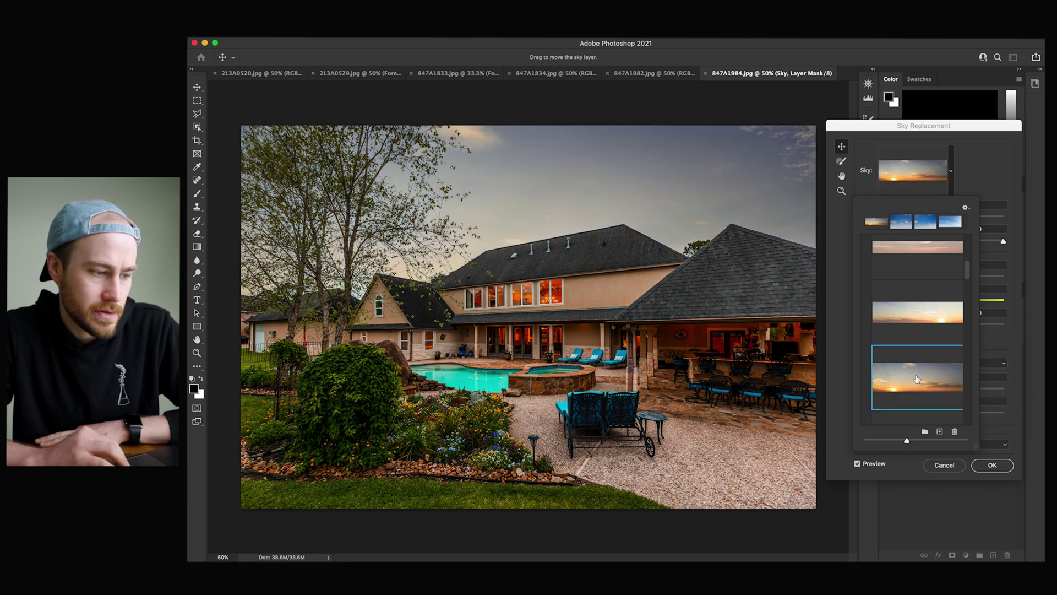
{"action": "scroll", "coordinate": [917, 378], "scroll_direction": "down", "scroll_amount": 2}
{"action": "left_click_drag", "start_coordinate": [703, 218], "coordinate": [721, 190]}
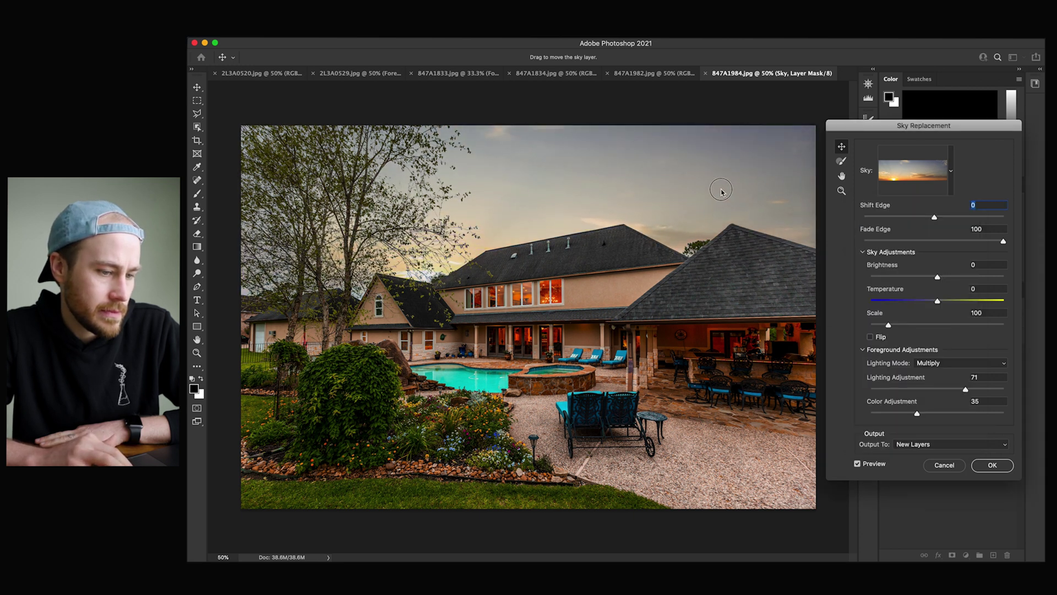
Step: Choose the sunset preset with pink and blue streaked clouds and shift the sky slightly left
{"action": "left_click", "coordinate": [912, 170]}
{"action": "scroll", "coordinate": [918, 354], "scroll_direction": "down", "scroll_amount": 1}
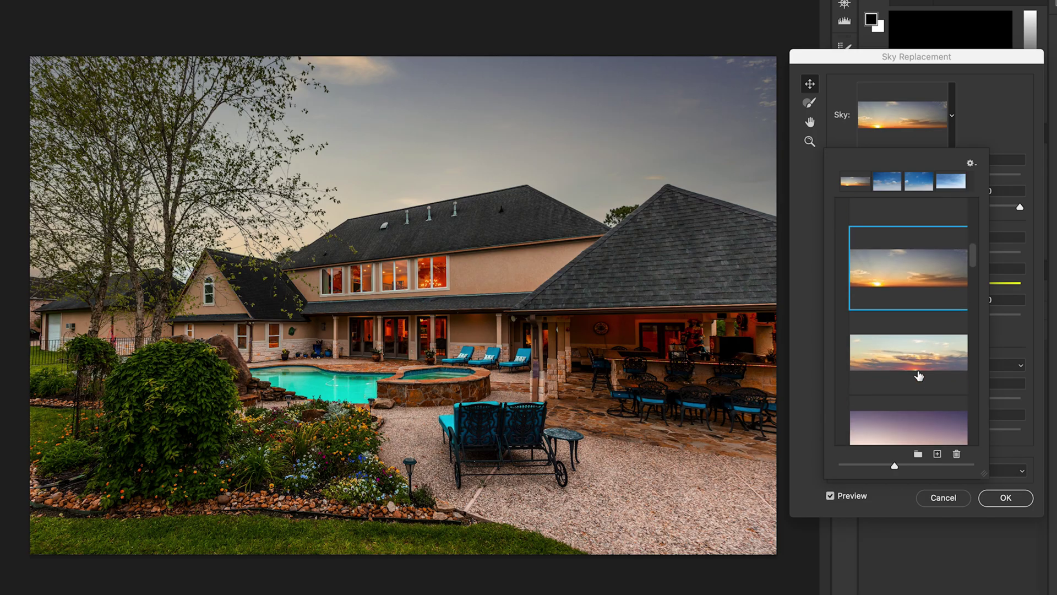
{"action": "scroll", "coordinate": [918, 376], "scroll_direction": "down", "scroll_amount": 6}
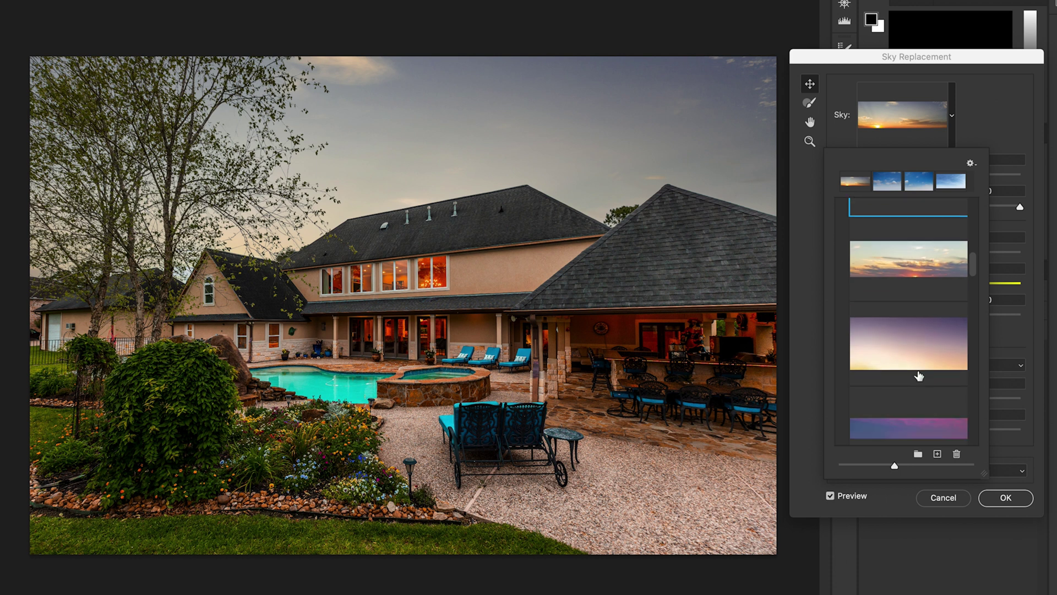
{"action": "scroll", "coordinate": [918, 376], "scroll_direction": "down", "scroll_amount": 1}
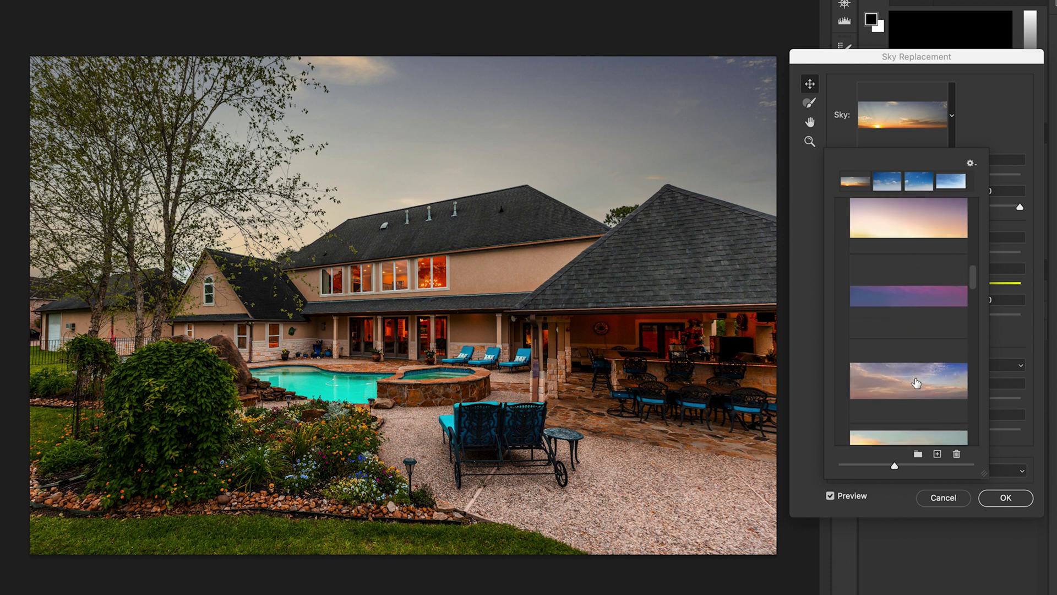
{"action": "left_click", "coordinate": [914, 380]}
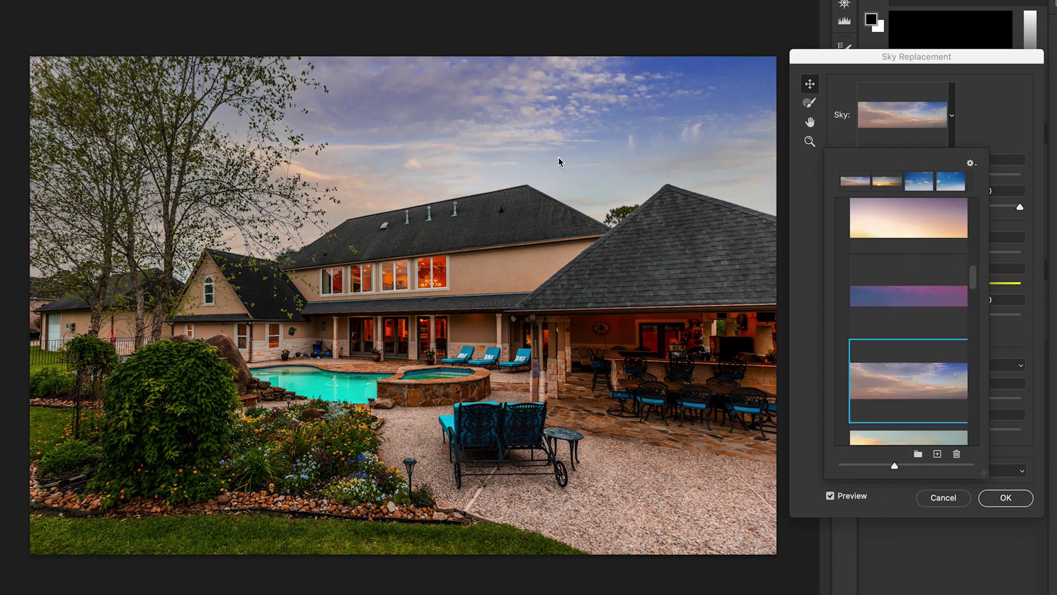
{"action": "left_click", "coordinate": [561, 169]}
{"action": "mouse_move", "coordinate": [548, 160]}
{"action": "left_mouse_down"}
{"action": "mouse_move", "coordinate": [519, 113]}
{"action": "mouse_move", "coordinate": [461, 134]}
{"action": "mouse_move", "coordinate": [530, 155]}
{"action": "mouse_move", "coordinate": [528, 167]}
{"action": "mouse_move", "coordinate": [532, 160]}
{"action": "left_mouse_up"}
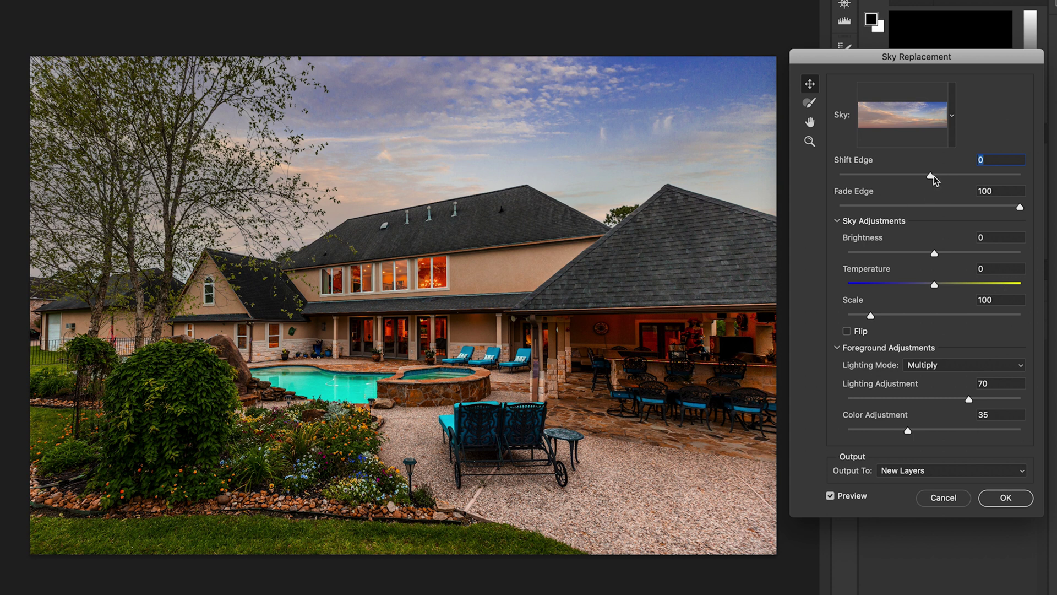
Step: Raise the sky brightness to about 6, warm its temperature slightly, and apply the sky replacement
{"action": "left_click_drag", "start_coordinate": [932, 254], "coordinate": [939, 255]}
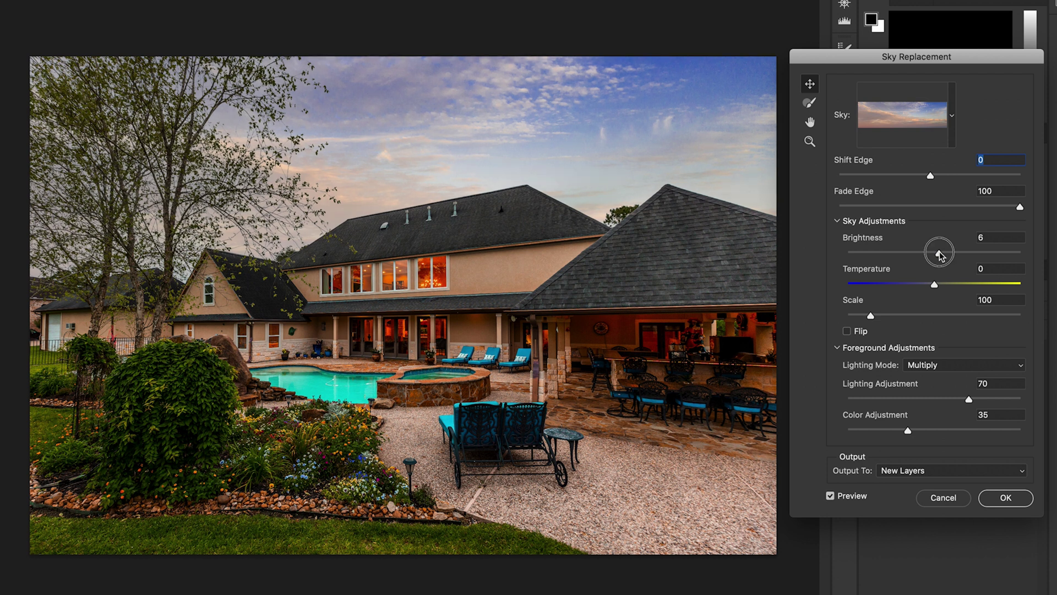
{"action": "left_click_drag", "start_coordinate": [939, 254], "coordinate": [938, 254]}
{"action": "mouse_move", "coordinate": [936, 292]}
{"action": "left_mouse_down"}
{"action": "mouse_move", "coordinate": [951, 286]}
{"action": "mouse_move", "coordinate": [938, 287]}
{"action": "left_mouse_up"}
{"action": "left_click", "coordinate": [999, 498]}
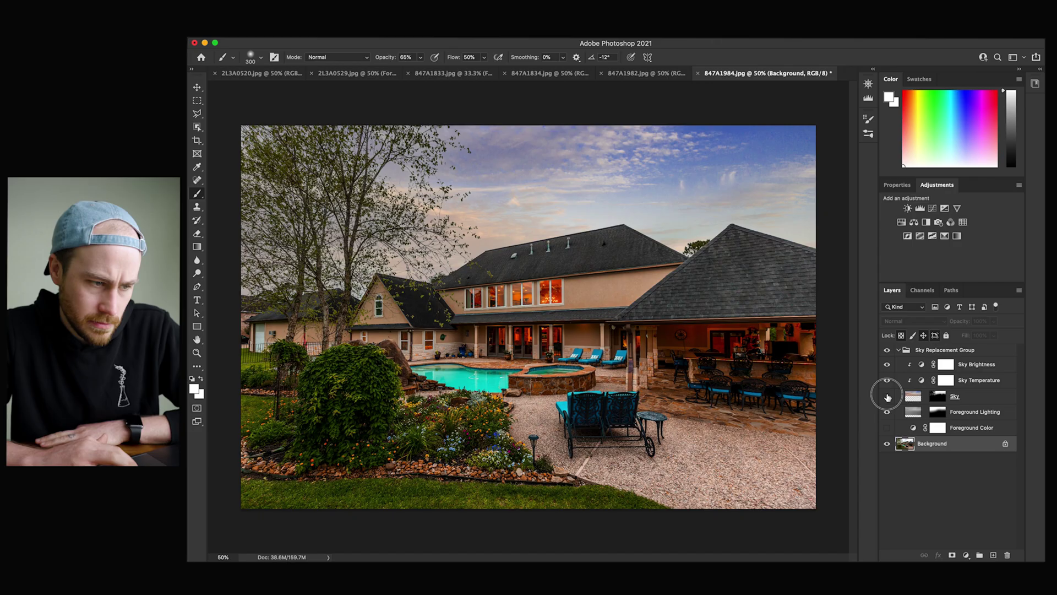
Step: Compare the house photo with the Sky layer hidden and shown
{"action": "left_click", "coordinate": [868, 408]}
{"action": "left_click", "coordinate": [887, 397]}
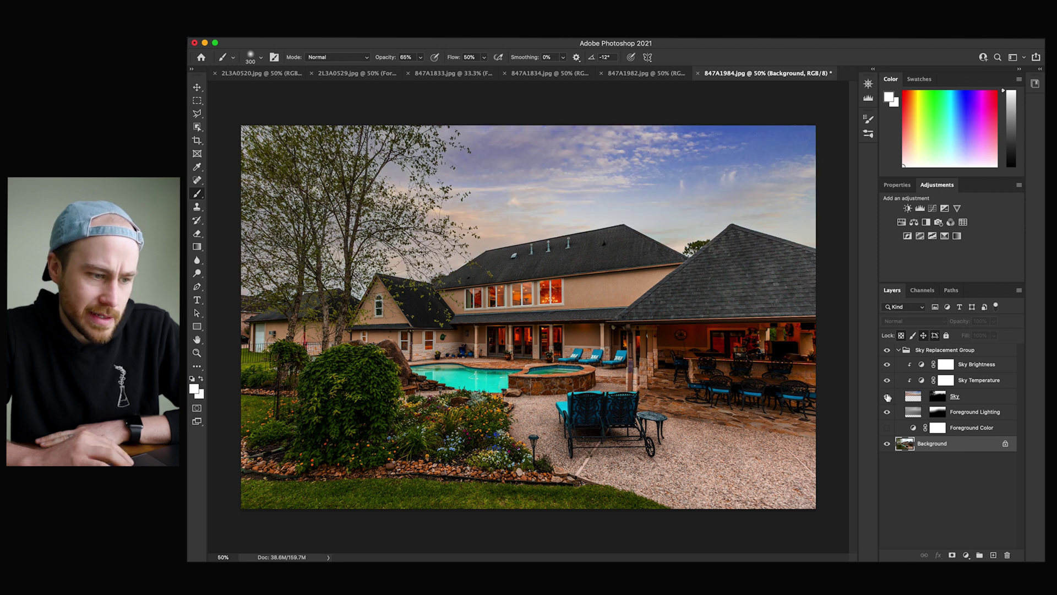